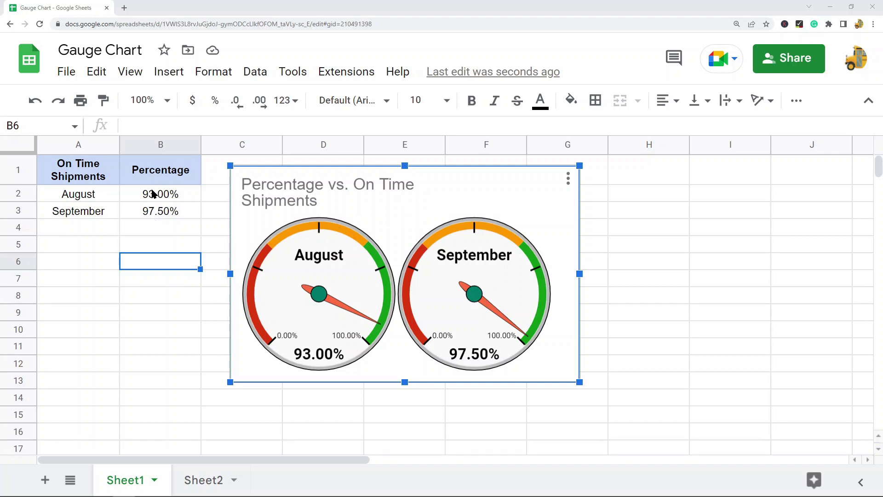
On Sheet2, select the table A1:B3 and insert a chart from it
{"action": "mouse_move", "coordinate": [309, 306]}
{"action": "left_click", "coordinate": [205, 481]}
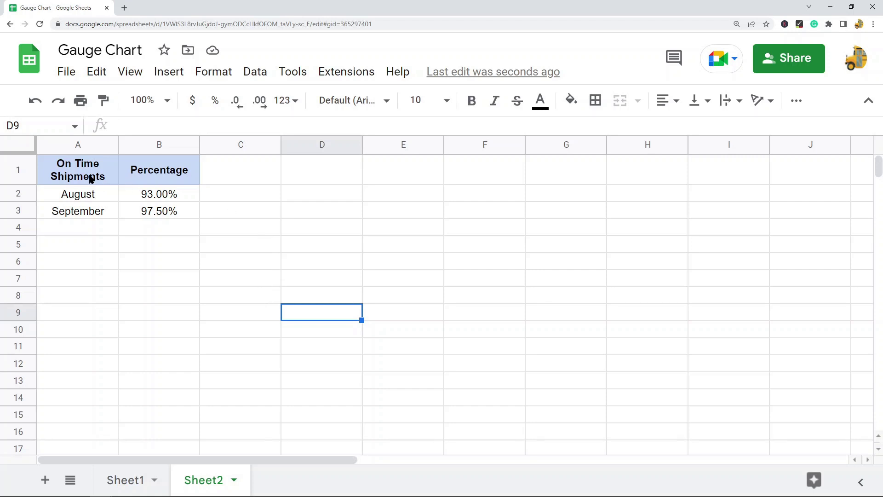
{"action": "left_click_drag", "start_coordinate": [79, 195], "coordinate": [82, 209]}
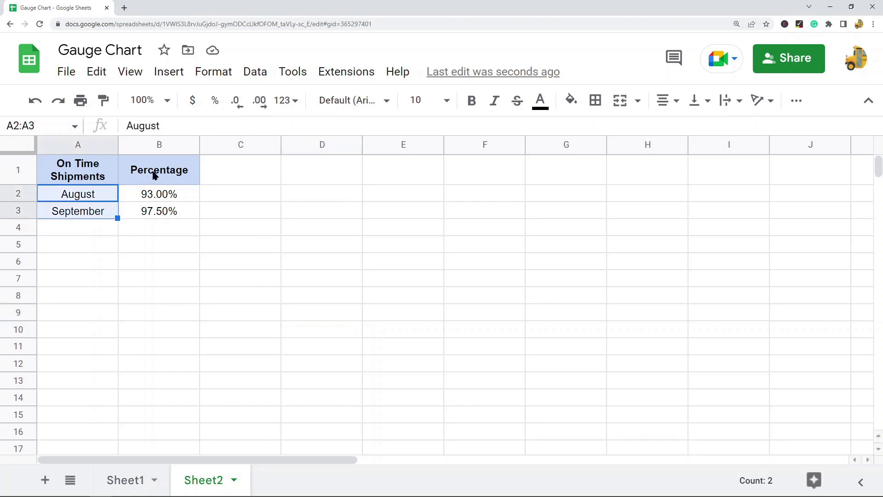
{"action": "left_click_drag", "start_coordinate": [153, 171], "coordinate": [153, 209]}
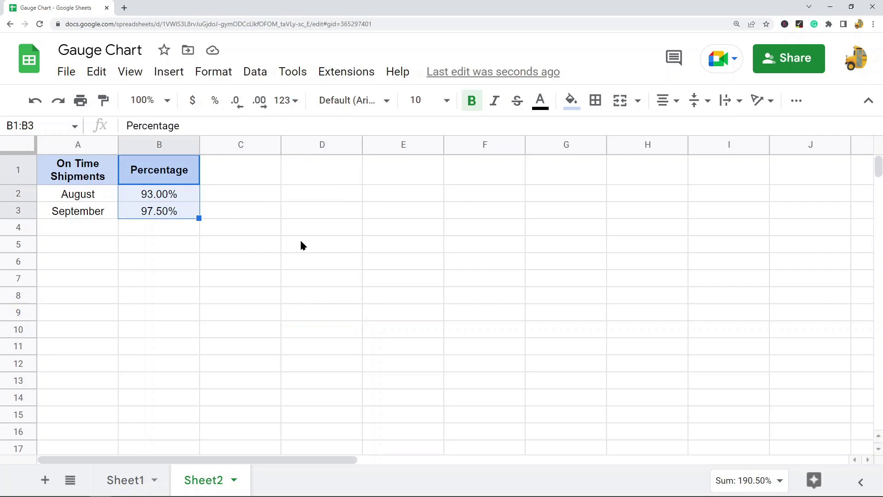
{"action": "left_click", "coordinate": [329, 262]}
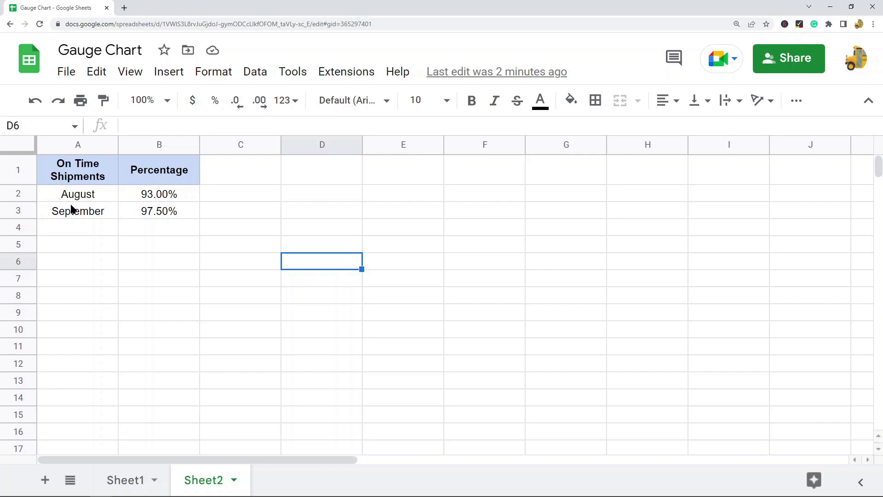
{"action": "left_click_drag", "start_coordinate": [81, 173], "coordinate": [169, 218]}
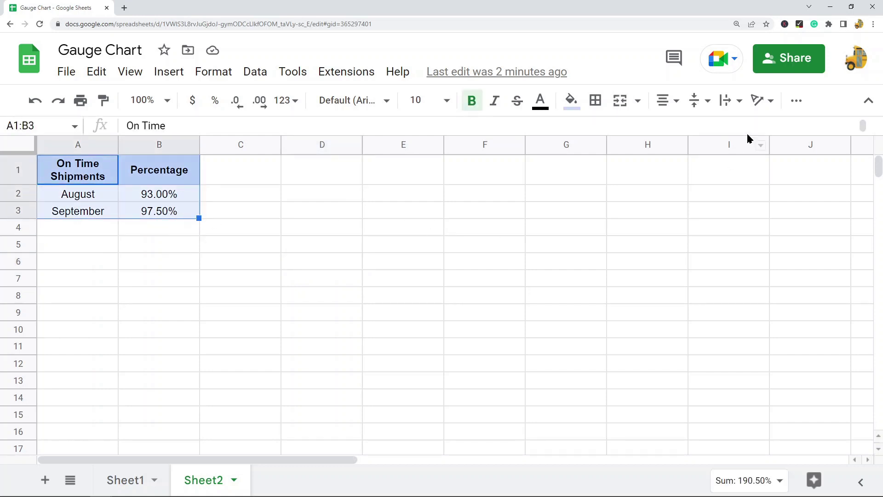
{"action": "left_click", "coordinate": [796, 101]}
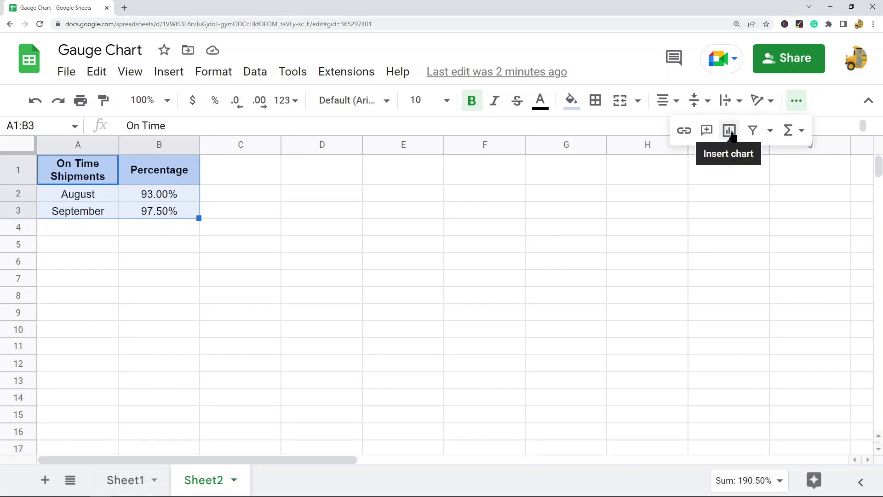
{"action": "left_click", "coordinate": [166, 78]}
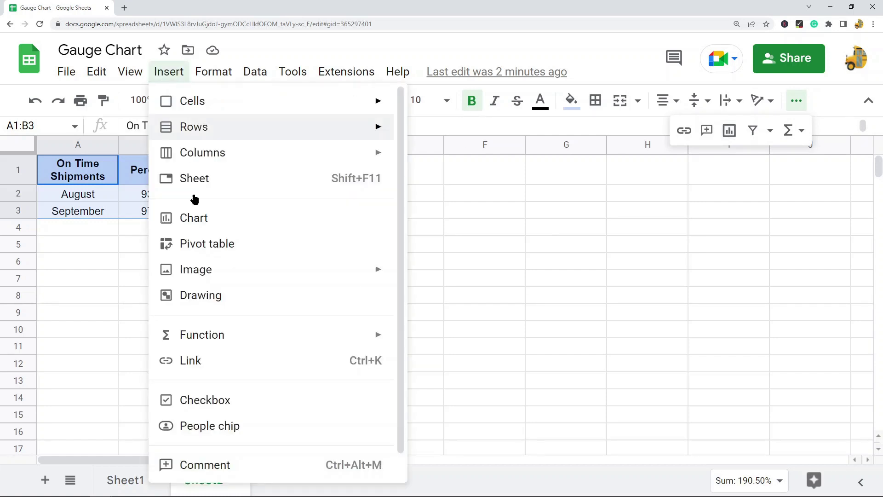
{"action": "left_click", "coordinate": [200, 220]}
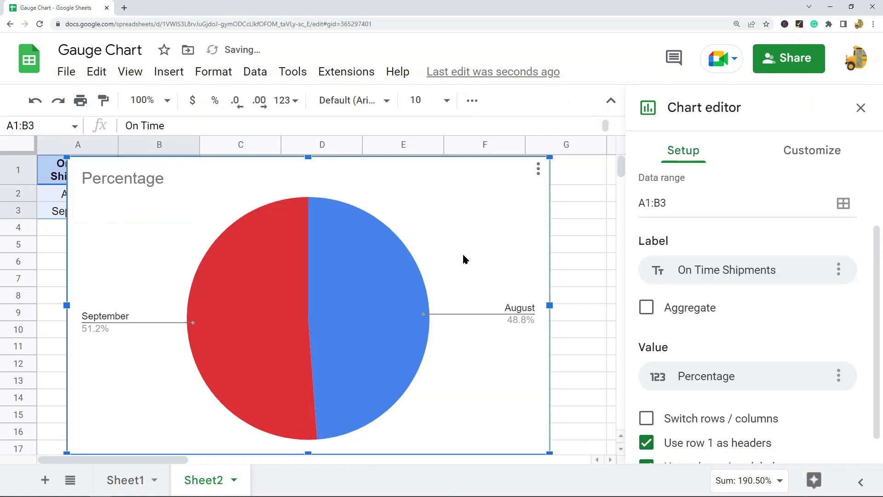
Shrink the new pie chart and place it over columns C–F beside the table
{"action": "left_click_drag", "start_coordinate": [443, 214], "coordinate": [466, 217]}
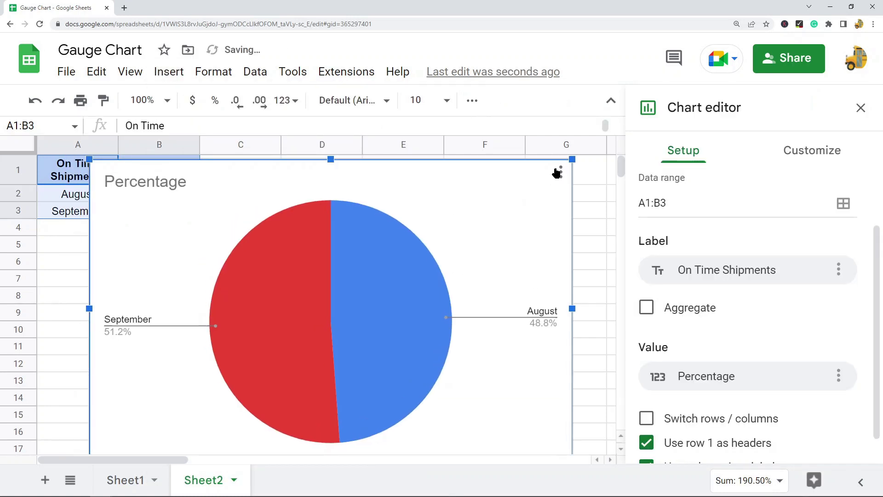
{"action": "left_click_drag", "start_coordinate": [572, 159], "coordinate": [489, 209]}
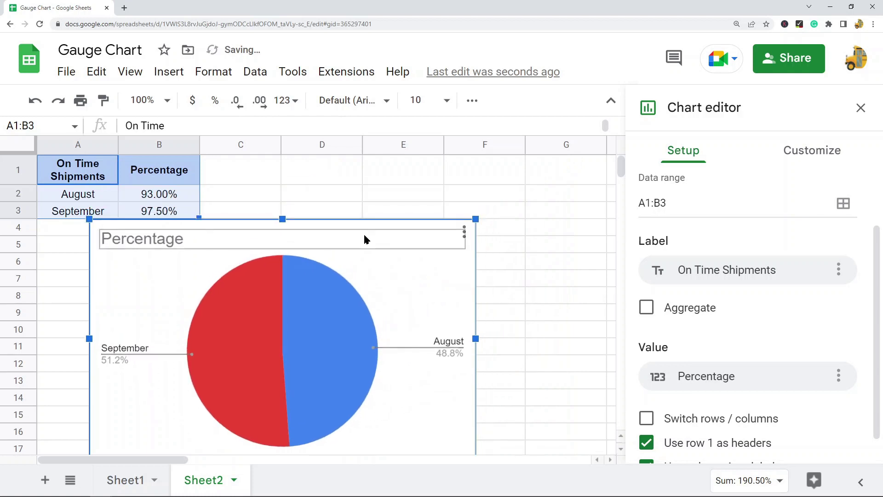
{"action": "left_click_drag", "start_coordinate": [363, 232], "coordinate": [424, 181]}
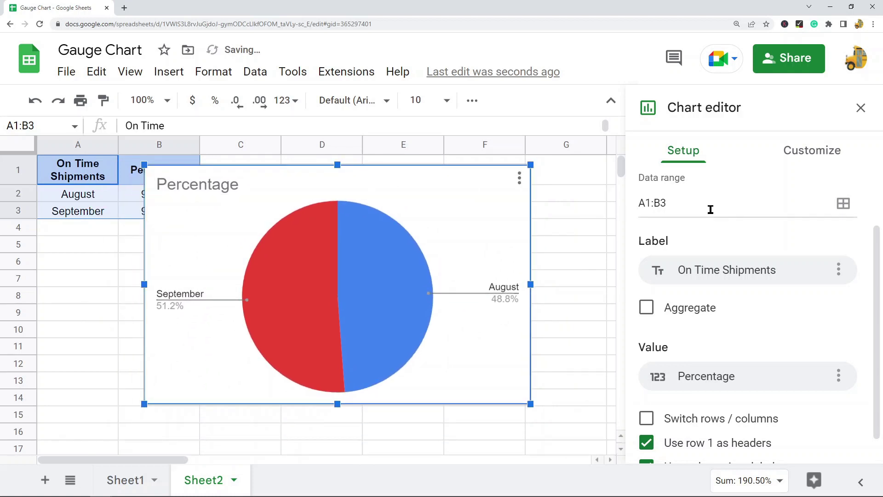
Change the chart type from pie to Gauge chart and enlarge it slightly
{"action": "scroll", "coordinate": [747, 272], "scroll_direction": "up", "scroll_amount": 2}
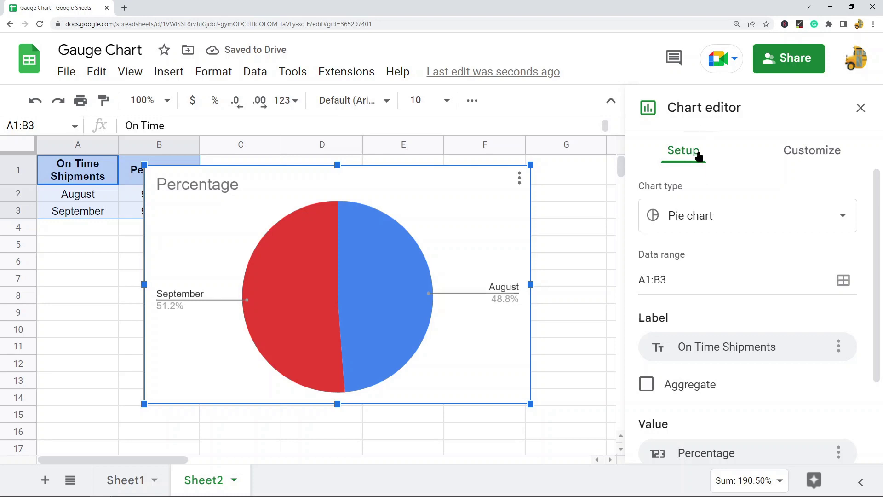
{"action": "left_click", "coordinate": [730, 218]}
{"action": "scroll", "coordinate": [711, 314], "scroll_direction": "down", "scroll_amount": 10}
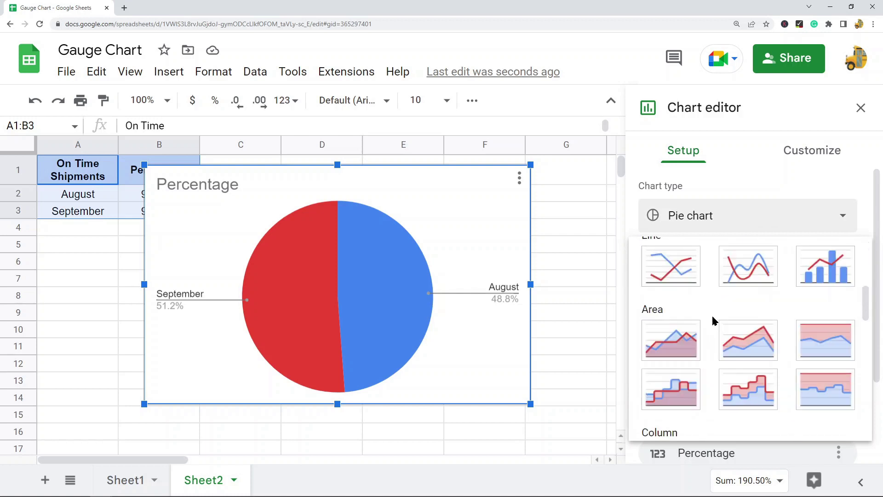
{"action": "scroll", "coordinate": [708, 321], "scroll_direction": "down", "scroll_amount": 6}
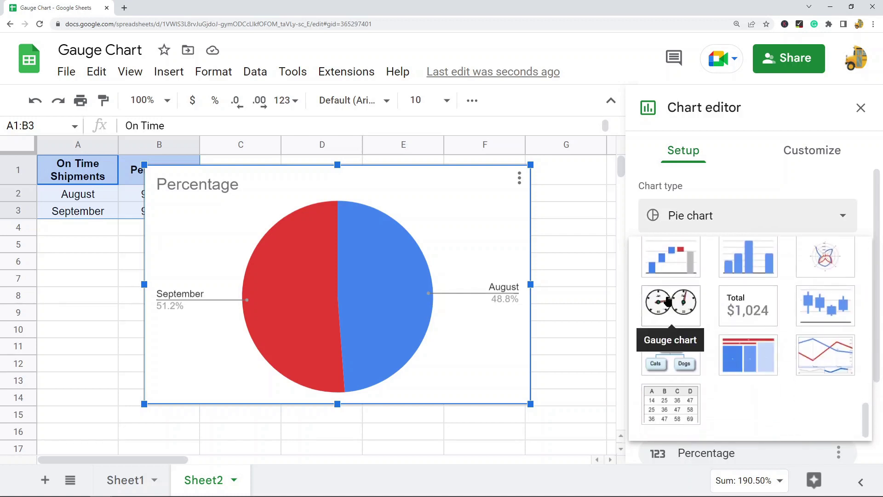
{"action": "scroll", "coordinate": [670, 289], "scroll_direction": "up", "scroll_amount": 1}
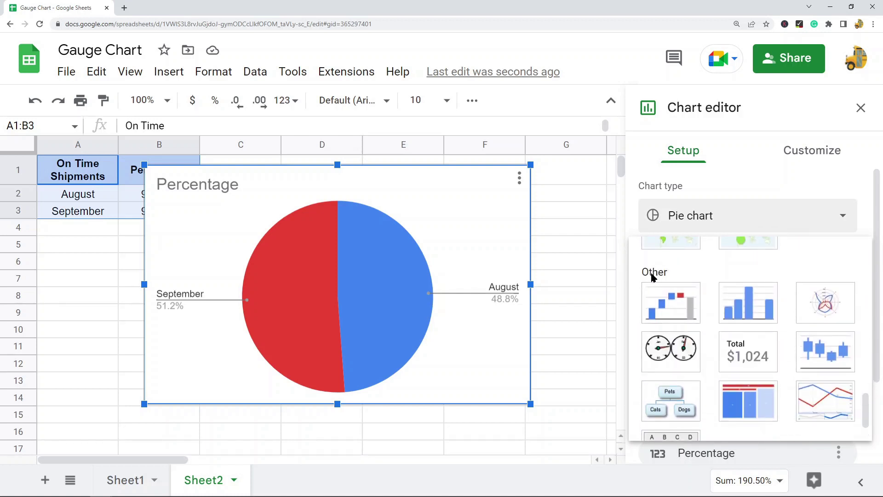
{"action": "left_click", "coordinate": [664, 353]}
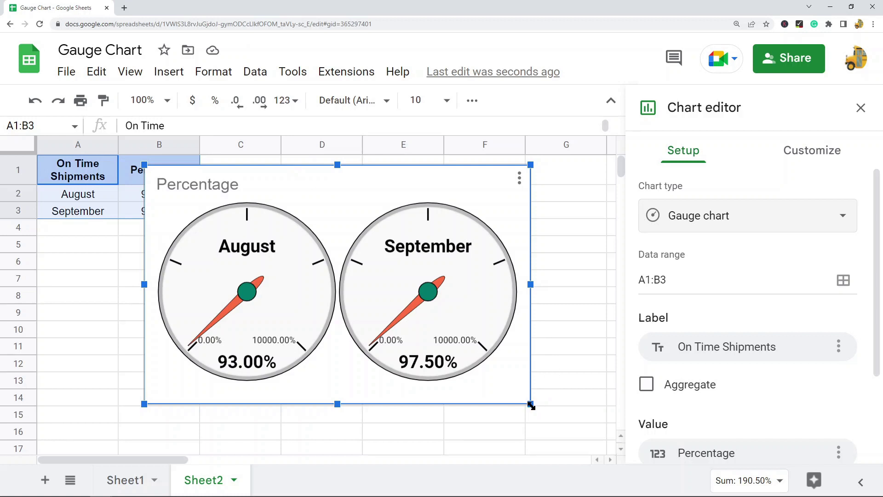
{"action": "left_click_drag", "start_coordinate": [531, 405], "coordinate": [550, 416]}
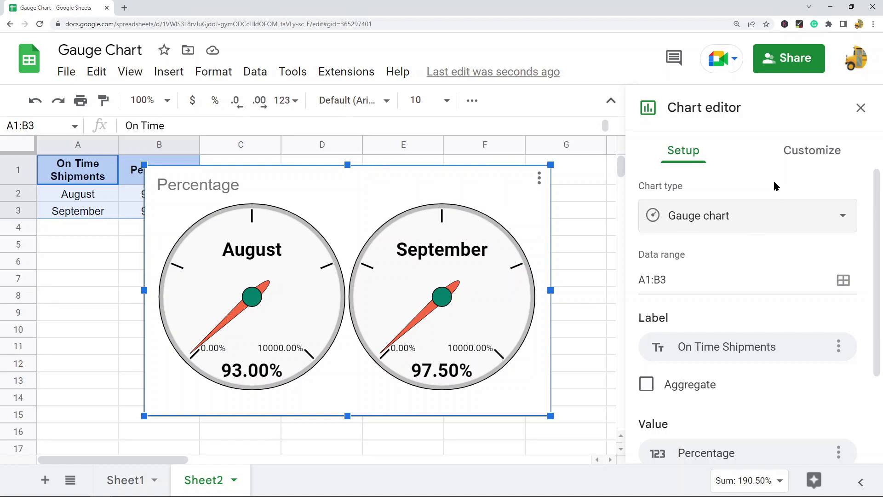
Set the gauge range to min 0, max 1, and shift the chart right to reveal column B
{"action": "scroll", "coordinate": [673, 300], "scroll_direction": "down", "scroll_amount": 3}
{"action": "scroll", "coordinate": [699, 266], "scroll_direction": "up", "scroll_amount": 3}
{"action": "left_click", "coordinate": [807, 154]}
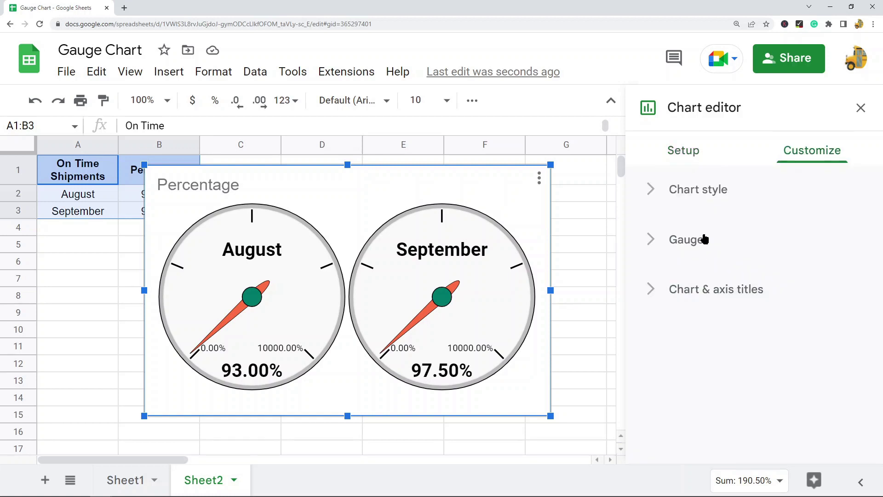
{"action": "left_click", "coordinate": [705, 241]}
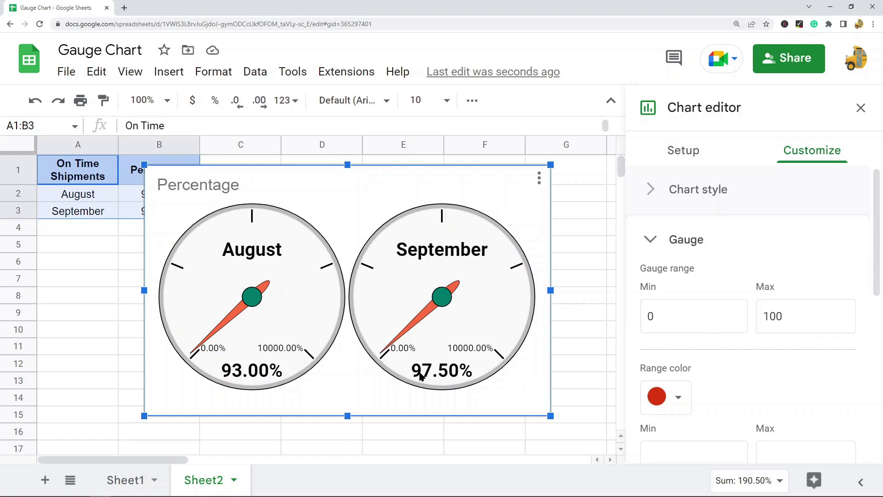
{"action": "left_click", "coordinate": [783, 327]}
{"action": "type", "text": "1"}
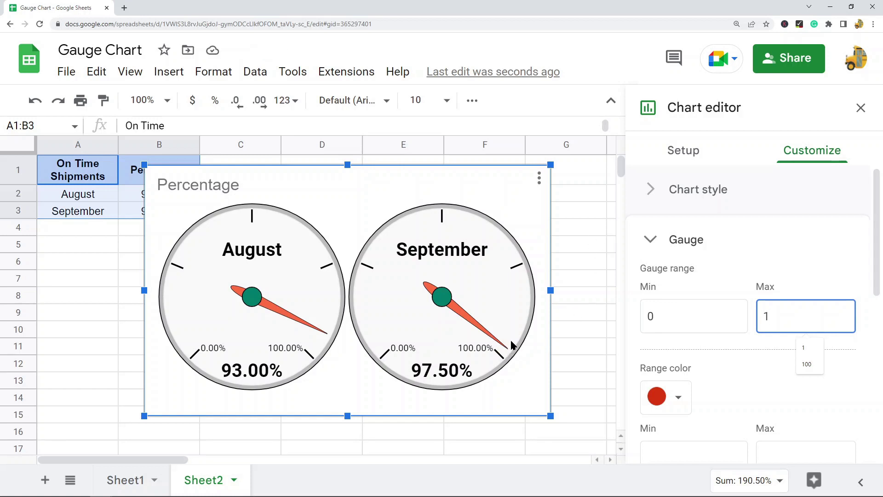
{"action": "left_click_drag", "start_coordinate": [349, 218], "coordinate": [385, 211]}
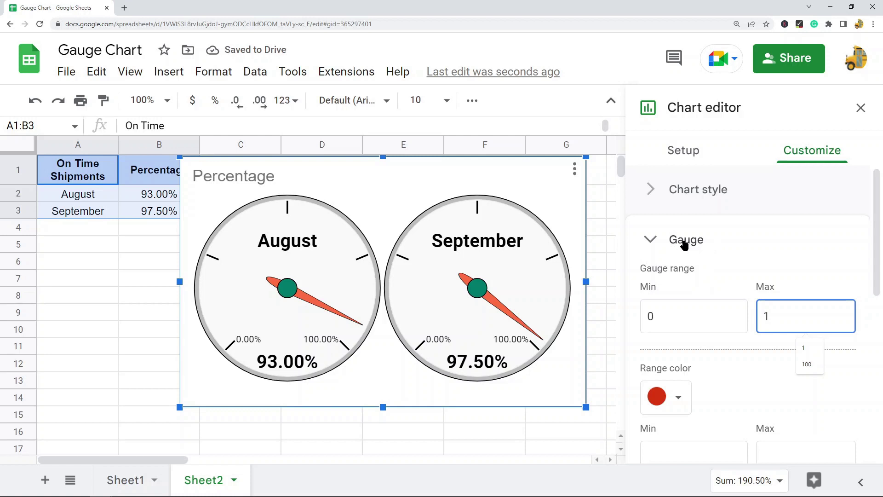
Set the red range colour band from 0 to 0.33
{"action": "scroll", "coordinate": [736, 216], "scroll_direction": "down", "scroll_amount": 3}
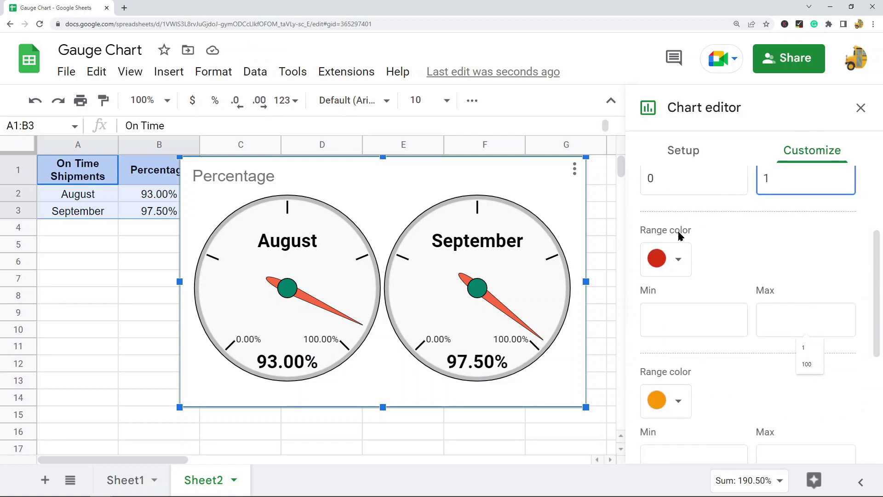
{"action": "scroll", "coordinate": [676, 299], "scroll_direction": "down", "scroll_amount": 2}
{"action": "scroll", "coordinate": [677, 368], "scroll_direction": "down", "scroll_amount": 1}
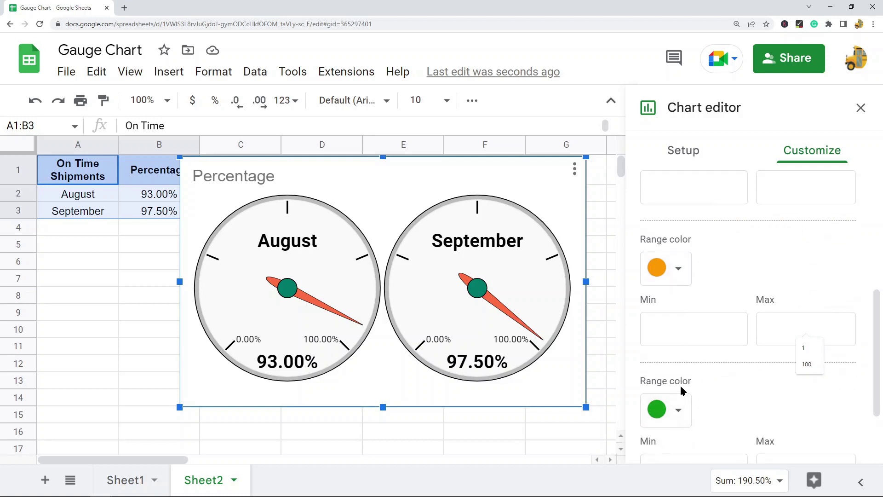
{"action": "scroll", "coordinate": [680, 384], "scroll_direction": "up", "scroll_amount": 3}
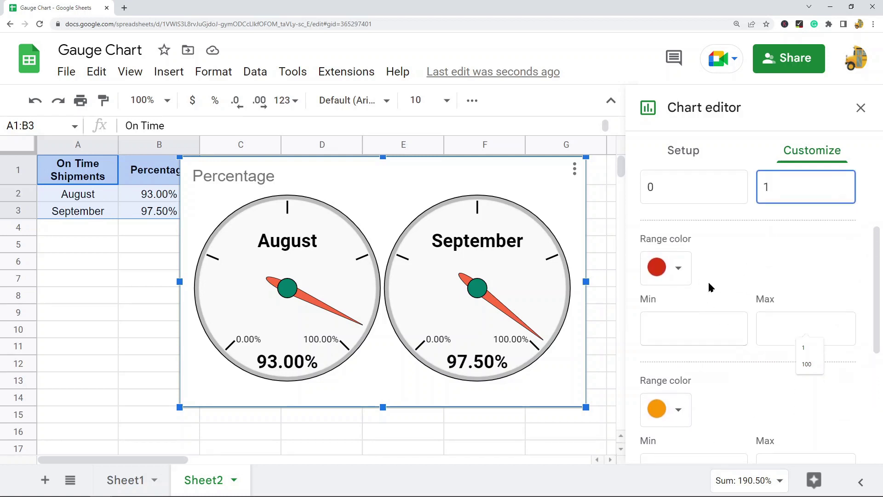
{"action": "scroll", "coordinate": [713, 335], "scroll_direction": "up", "scroll_amount": 1}
{"action": "scroll", "coordinate": [690, 317], "scroll_direction": "down", "scroll_amount": 1}
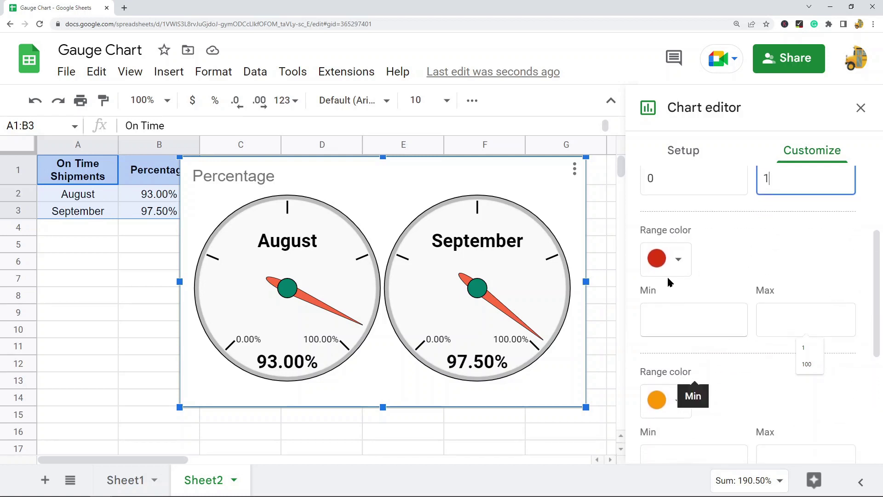
{"action": "scroll", "coordinate": [676, 395], "scroll_direction": "down", "scroll_amount": 1}
{"action": "scroll", "coordinate": [674, 368], "scroll_direction": "up", "scroll_amount": 2}
{"action": "scroll", "coordinate": [670, 318], "scroll_direction": "down", "scroll_amount": 4}
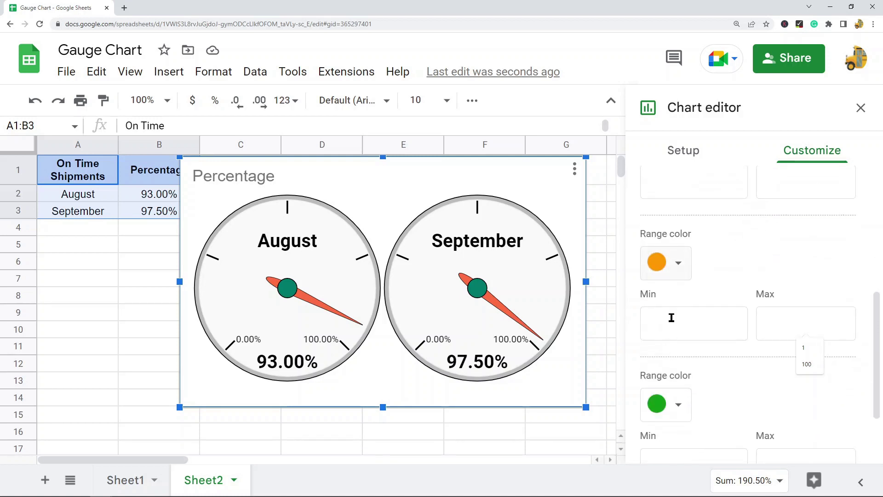
{"action": "scroll", "coordinate": [695, 331], "scroll_direction": "up", "scroll_amount": 2}
{"action": "scroll", "coordinate": [703, 327], "scroll_direction": "up", "scroll_amount": 1}
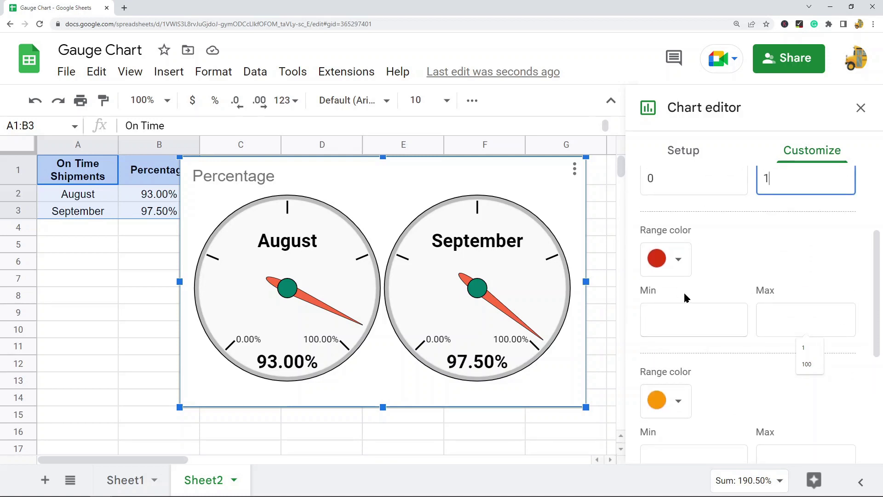
{"action": "left_click", "coordinate": [696, 315]}
{"action": "scroll", "coordinate": [726, 349], "scroll_direction": "up", "scroll_amount": 1}
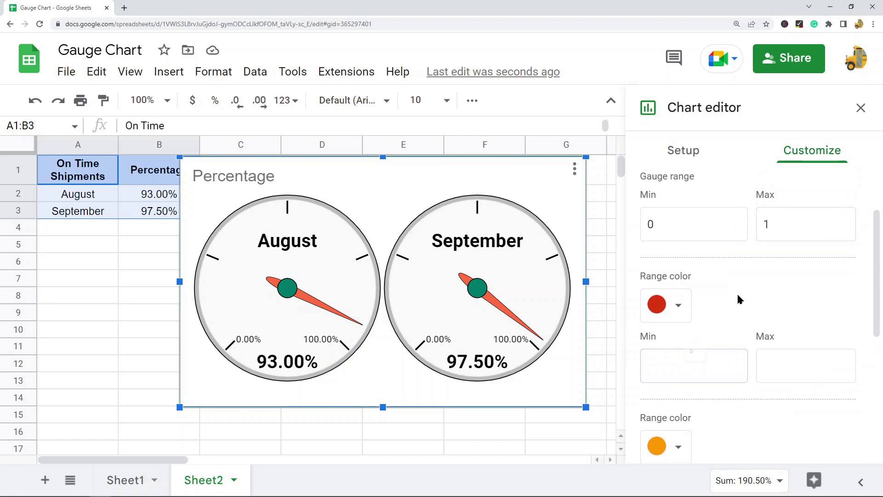
{"action": "left_click", "coordinate": [706, 373]}
{"action": "type", "text": "0"}
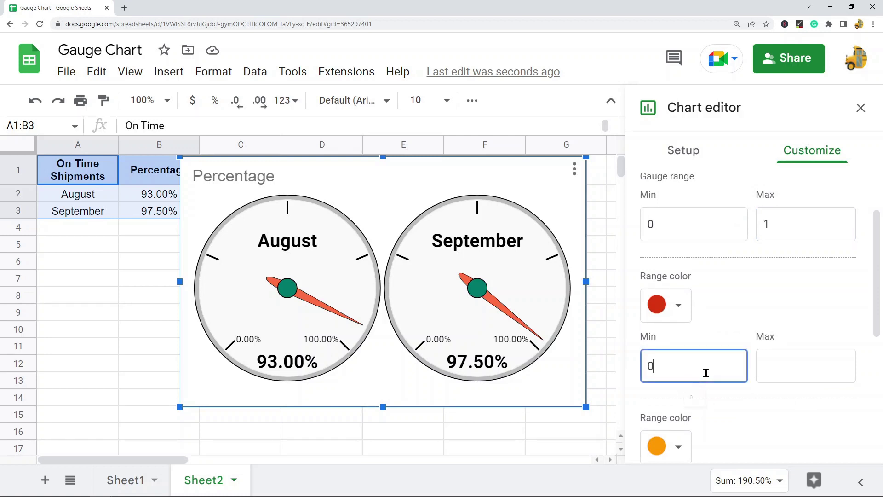
{"action": "type", "text": "."}
{"action": "key", "text": "BackSpace"}
{"action": "left_click", "coordinate": [789, 355]}
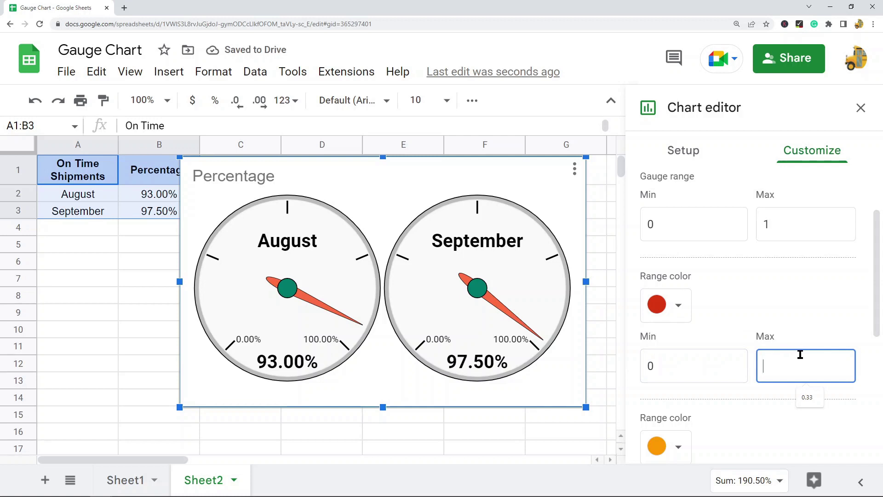
{"action": "type", "text": "0.33"}
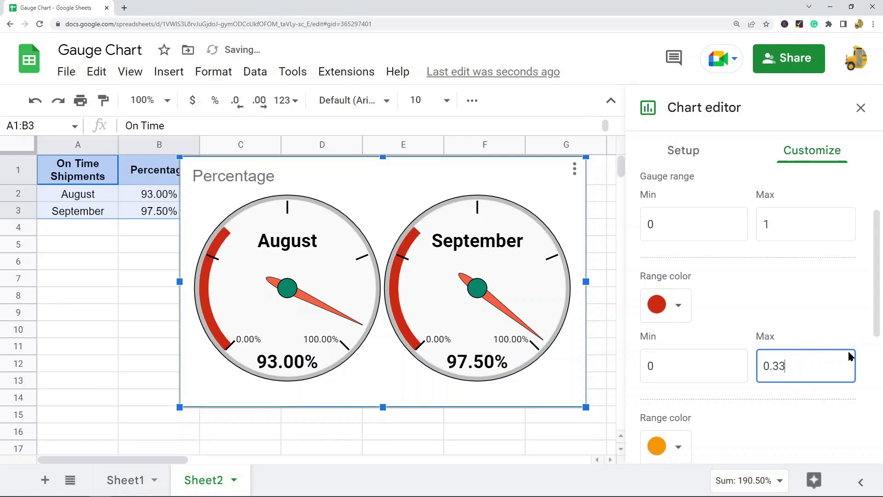
Set the orange range colour band from 0.33 to 0.66
{"action": "scroll", "coordinate": [808, 361], "scroll_direction": "down", "scroll_amount": 4}
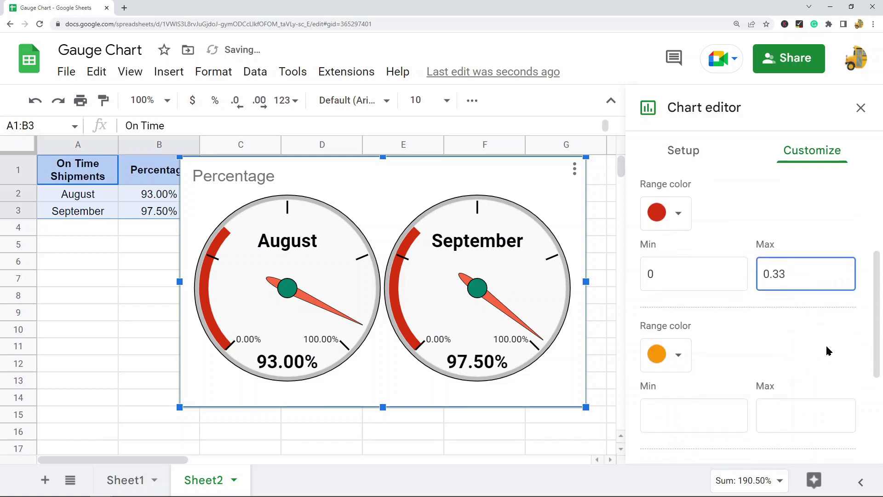
{"action": "left_click", "coordinate": [720, 322]}
{"action": "type", "text": ".33"}
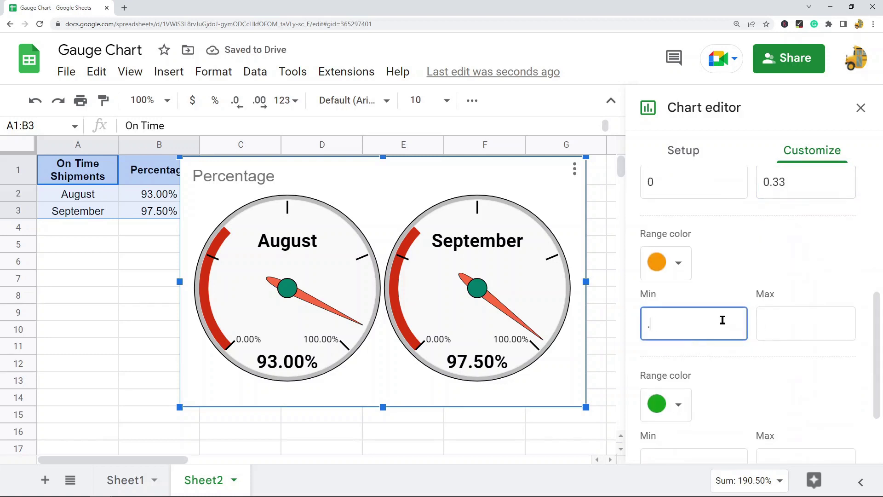
{"action": "left_click", "coordinate": [811, 315]}
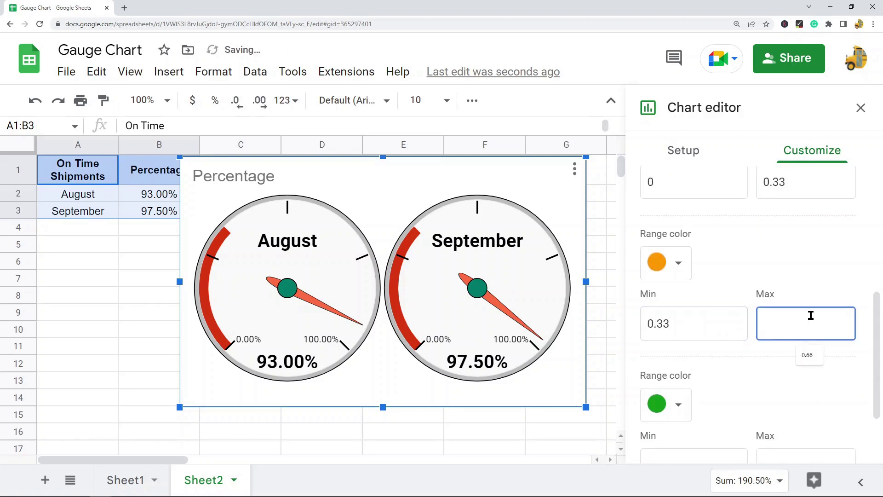
{"action": "type", "text": "0.66"}
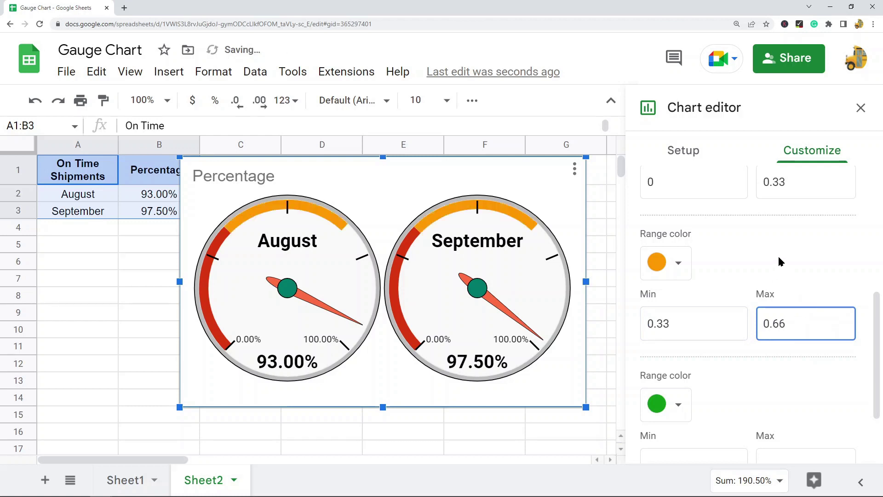
Set the green range colour band from 0.66 to 1
{"action": "scroll", "coordinate": [779, 258], "scroll_direction": "down", "scroll_amount": 2}
{"action": "left_click", "coordinate": [703, 379]}
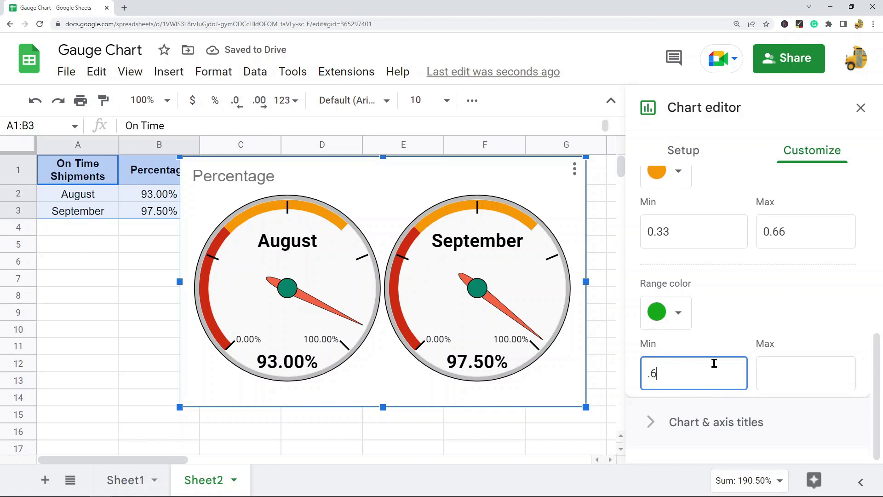
{"action": "type", "text": "6"}
{"action": "left_click", "coordinate": [788, 378]}
{"action": "type", "text": "1"}
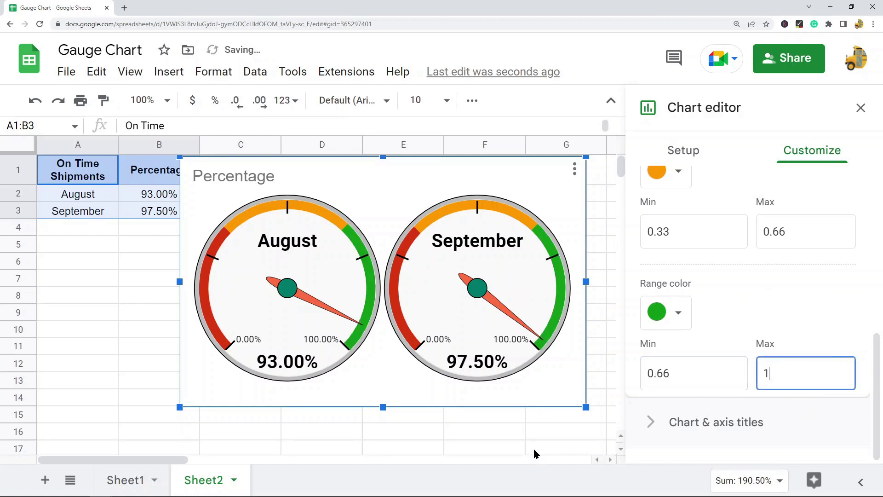
{"action": "scroll", "coordinate": [745, 282], "scroll_direction": "up", "scroll_amount": 1}
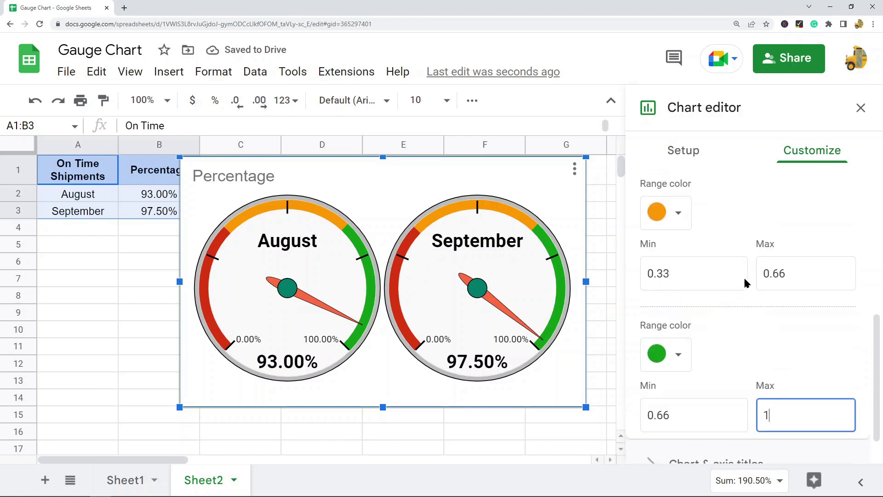
{"action": "scroll", "coordinate": [743, 276], "scroll_direction": "up", "scroll_amount": 2}
{"action": "scroll", "coordinate": [393, 338], "scroll_direction": "down", "scroll_amount": 5}
{"action": "scroll", "coordinate": [404, 316], "scroll_direction": "up", "scroll_amount": 5}
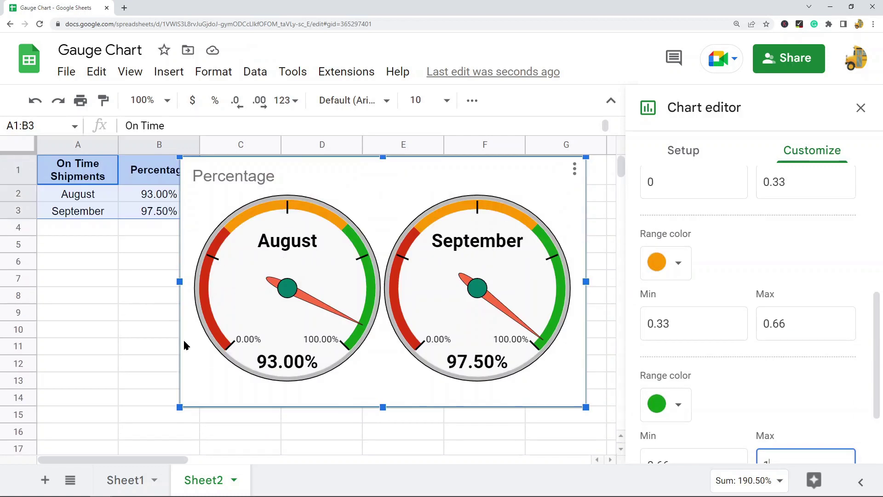
Enlarge the gauge chart down and to the left so it covers the Percentage column
{"action": "left_click_drag", "start_coordinate": [180, 406], "coordinate": [138, 432]}
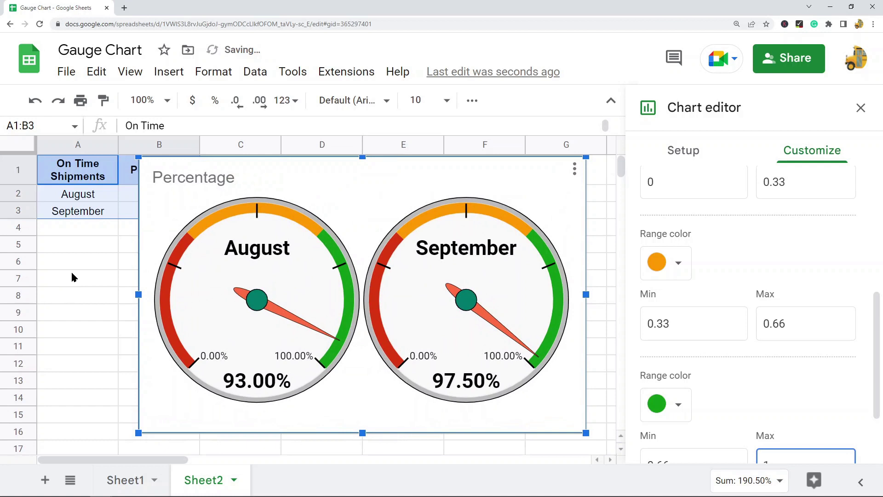